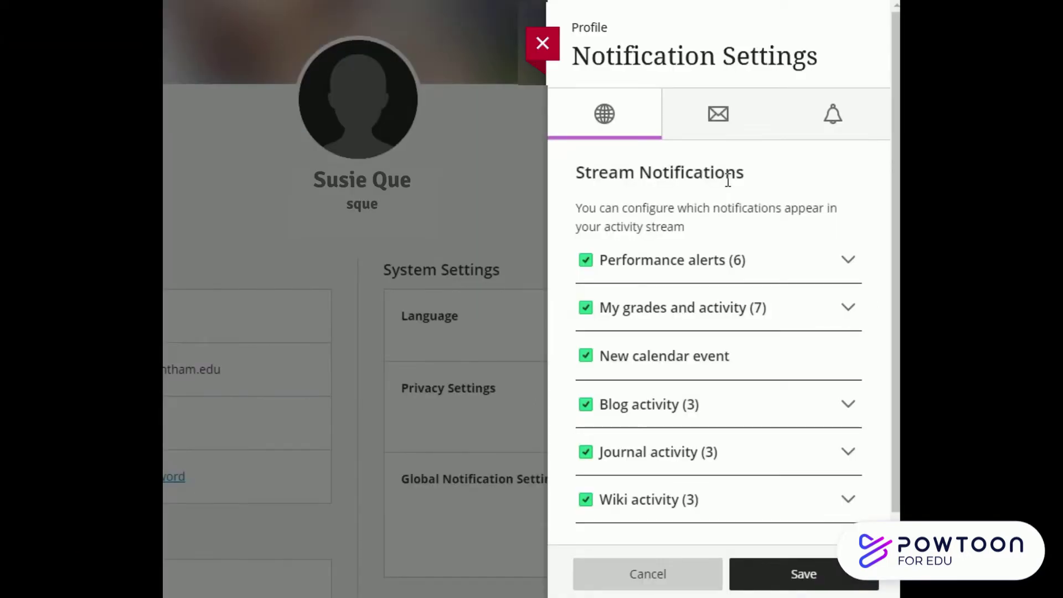
# Get immediate emails for new grades and feedback, due dates, and past-due items
pyautogui.click(718, 107)
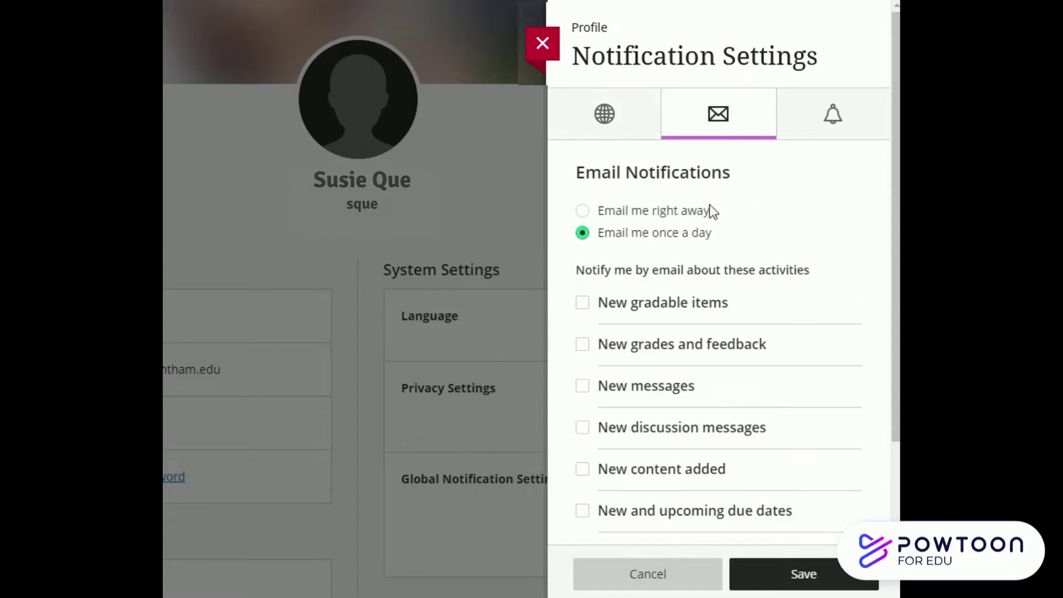
pyautogui.click(682, 212)
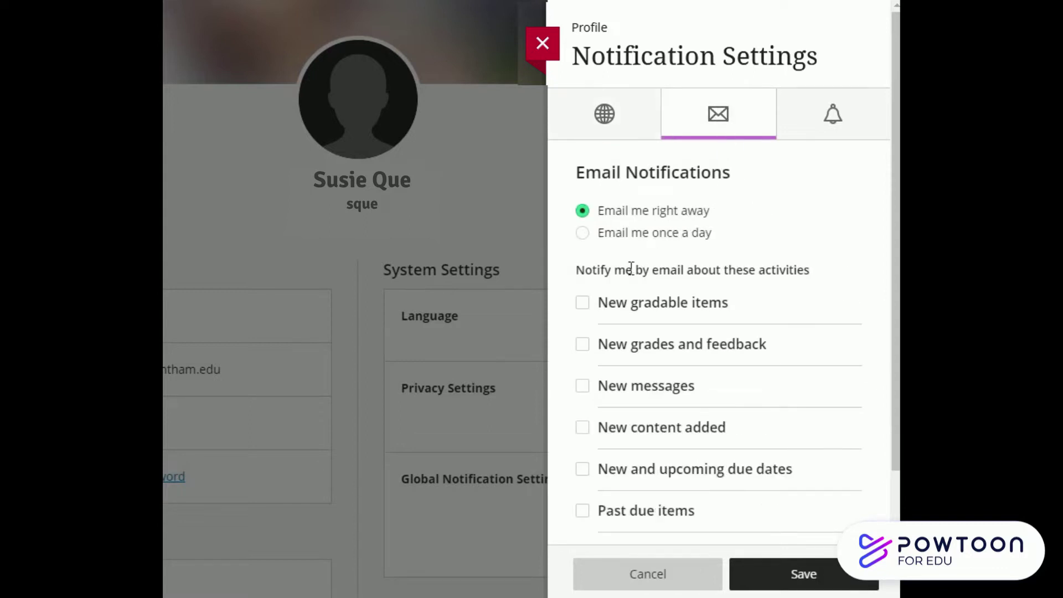
pyautogui.click(583, 345)
pyautogui.click(582, 472)
pyautogui.click(581, 508)
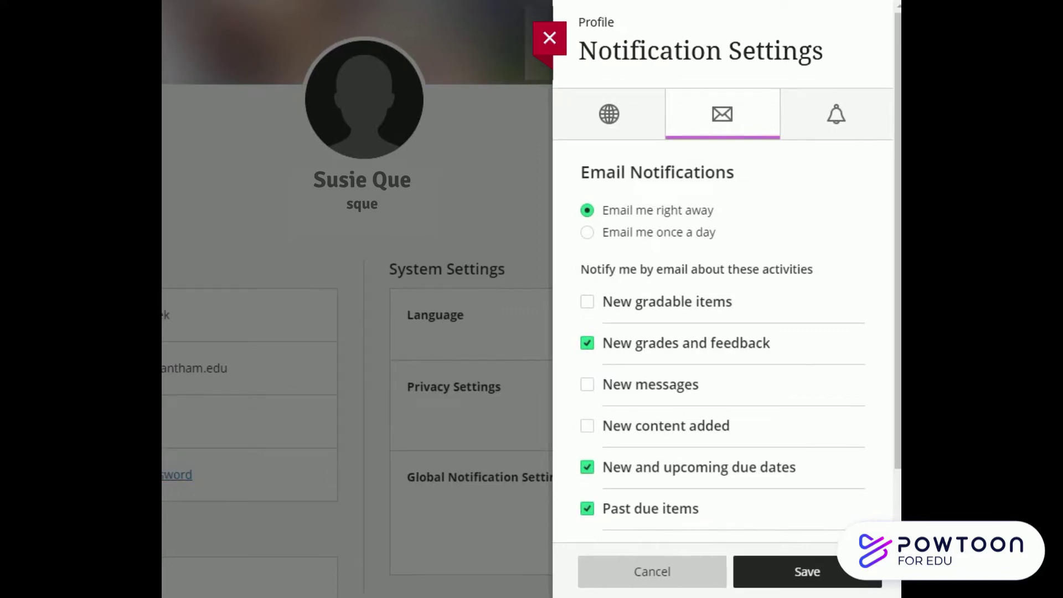
# Turn on push alerts for new grades and feedback and for upcoming due dates
pyautogui.click(832, 119)
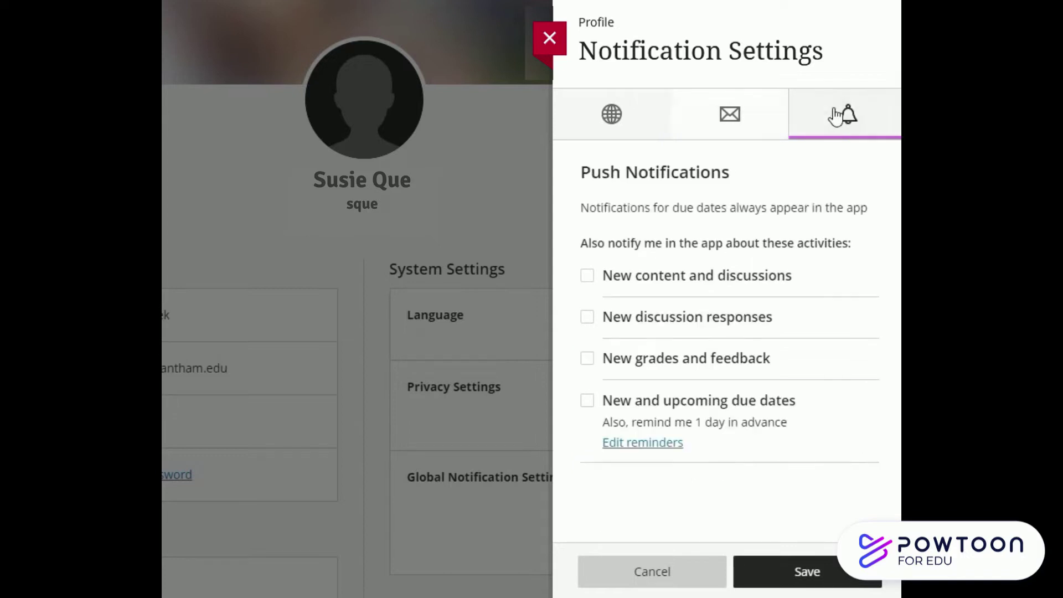
pyautogui.click(589, 361)
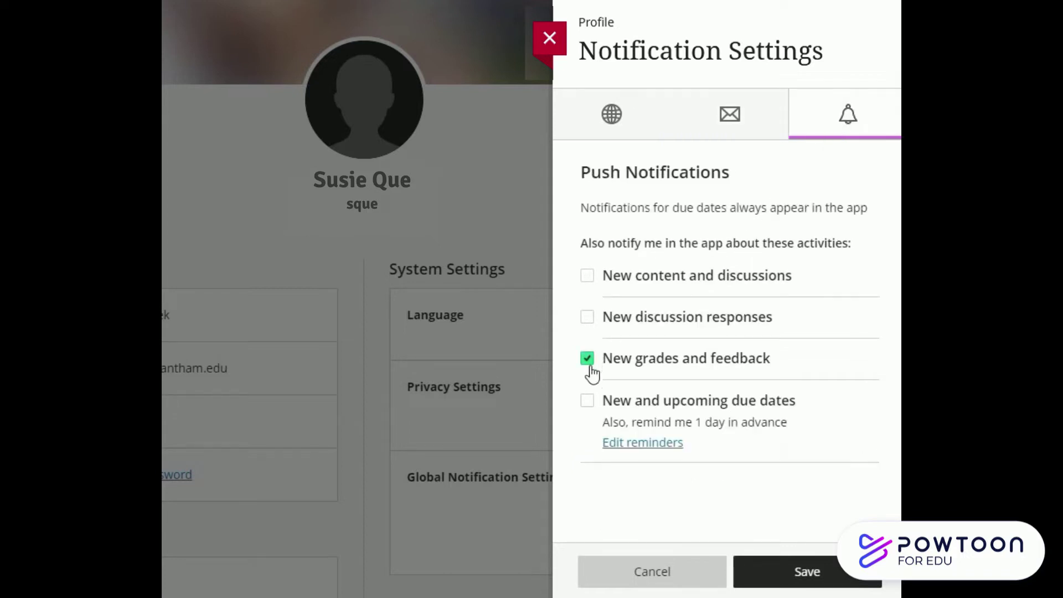
pyautogui.click(588, 401)
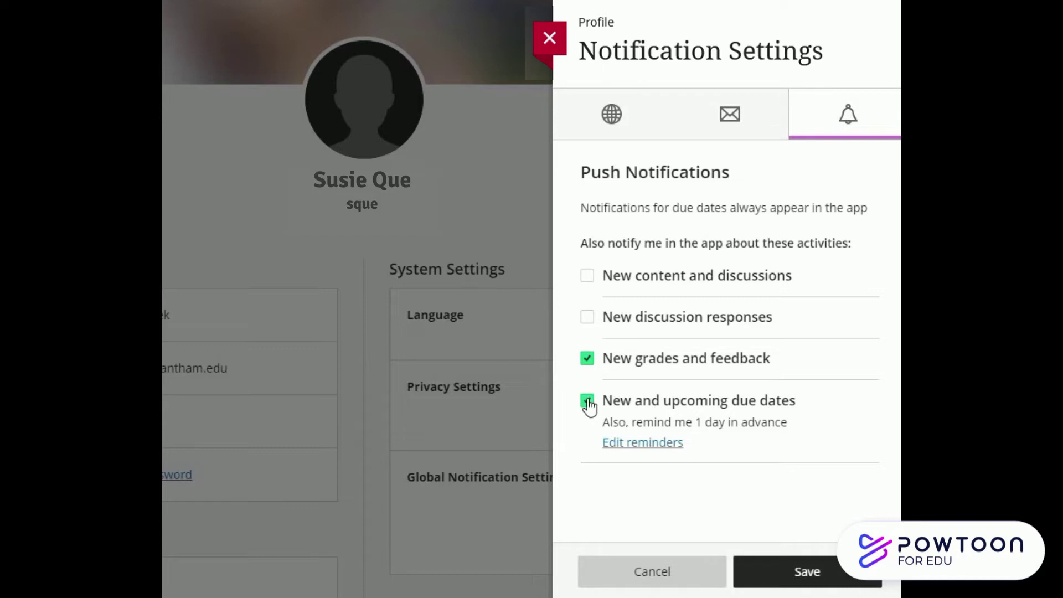
# Set due-date reminders to 3 days
pyautogui.click(657, 451)
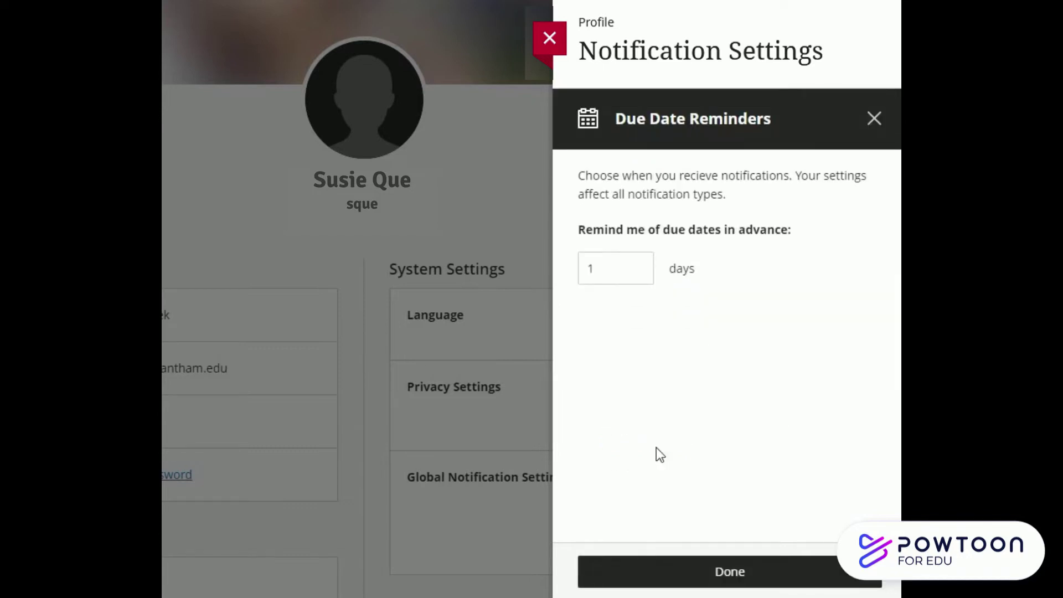
pyautogui.click(621, 274)
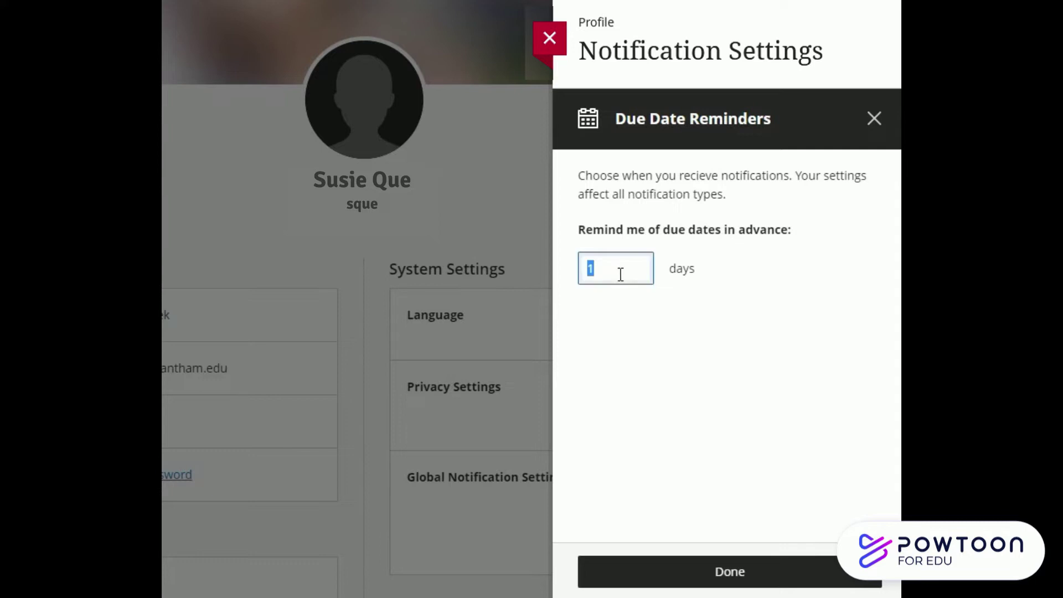
pyautogui.write('3')
pyautogui.click(646, 336)
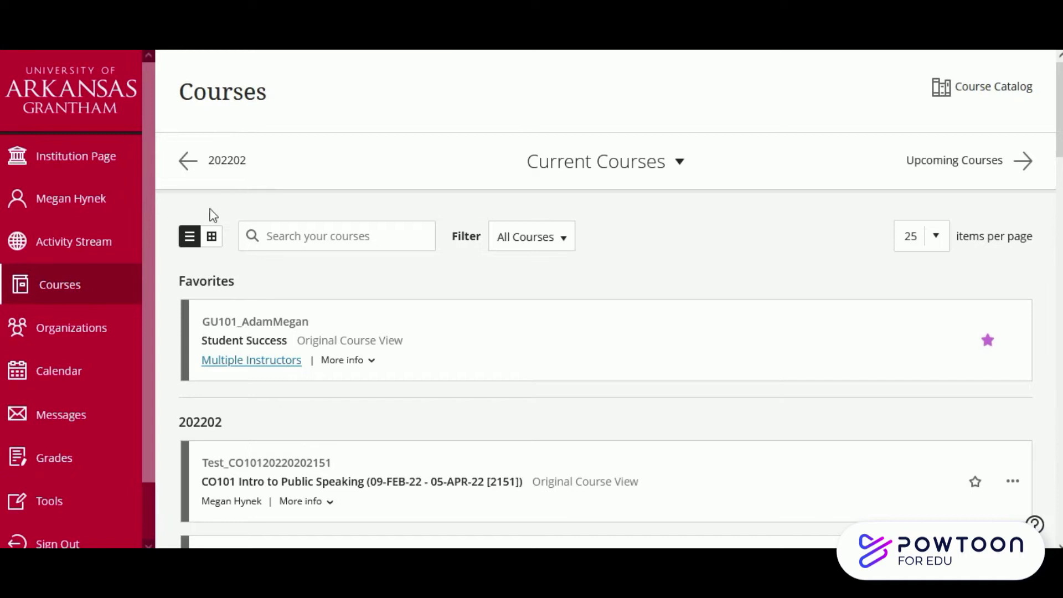
# Show the courses as cards, then open and close the Student Success course
pyautogui.click(211, 239)
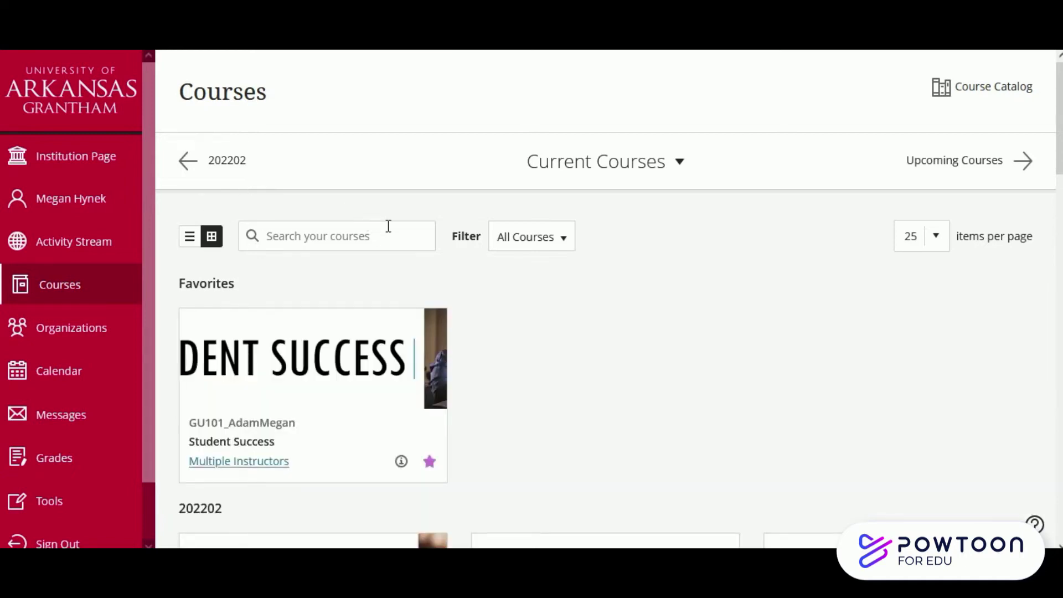
pyautogui.click(232, 442)
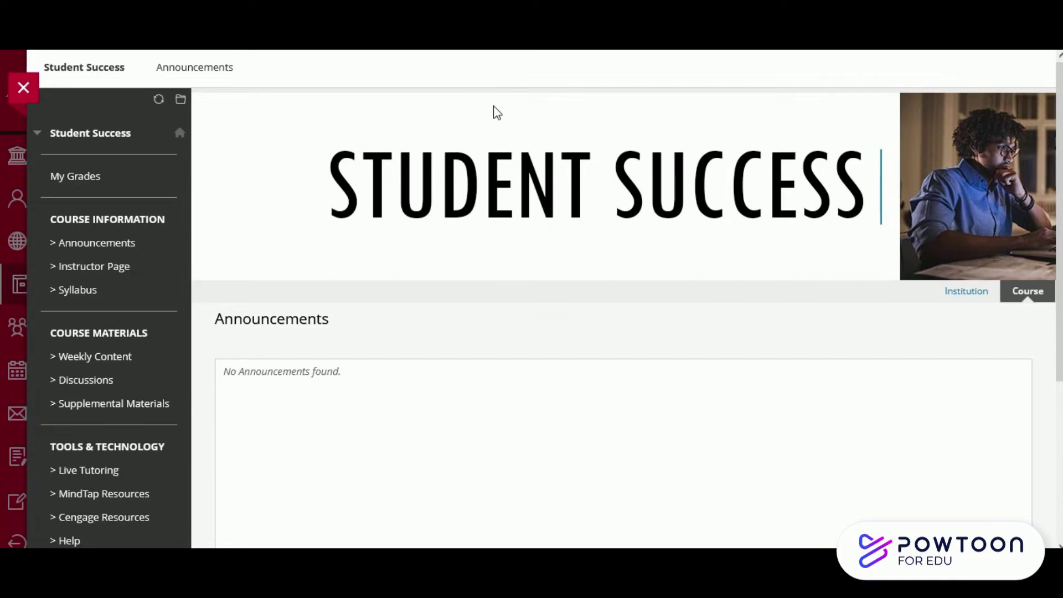
pyautogui.click(22, 91)
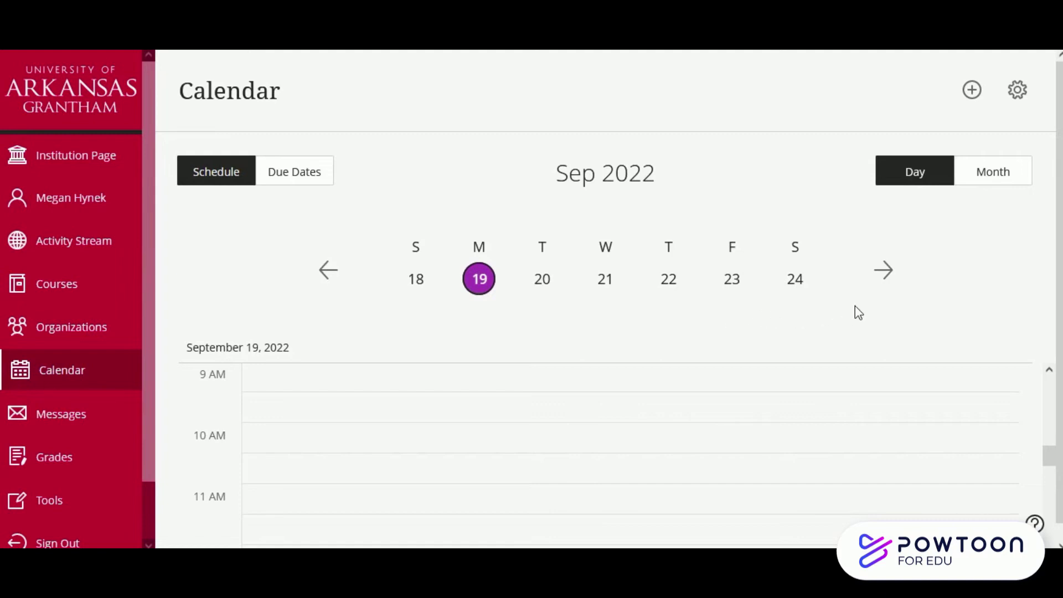
# Show September 2022 in month view, start a new event and discard it, then open Calendar Settings
pyautogui.click(1015, 158)
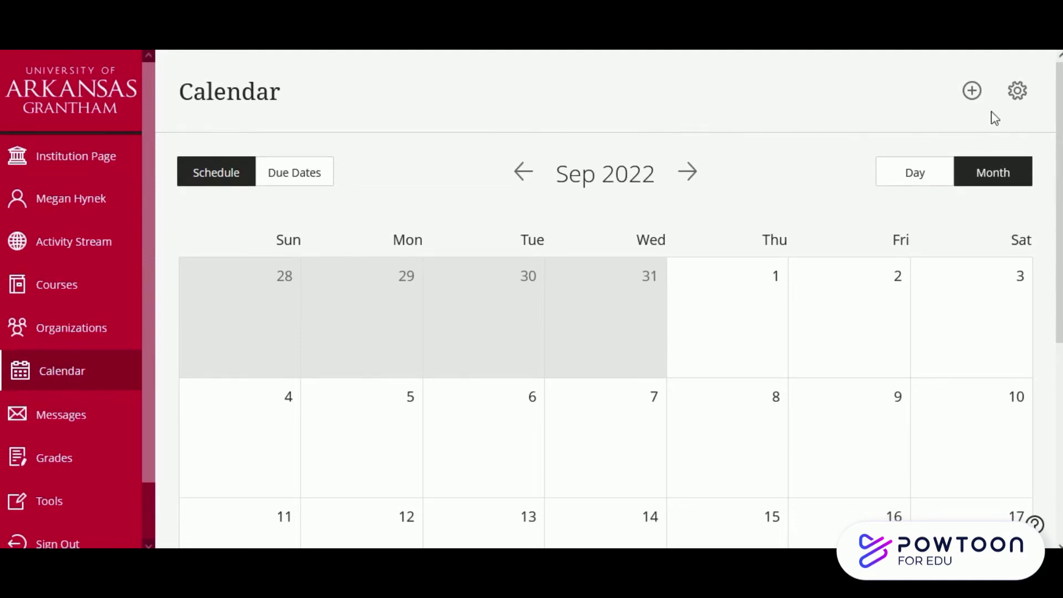
pyautogui.click(972, 92)
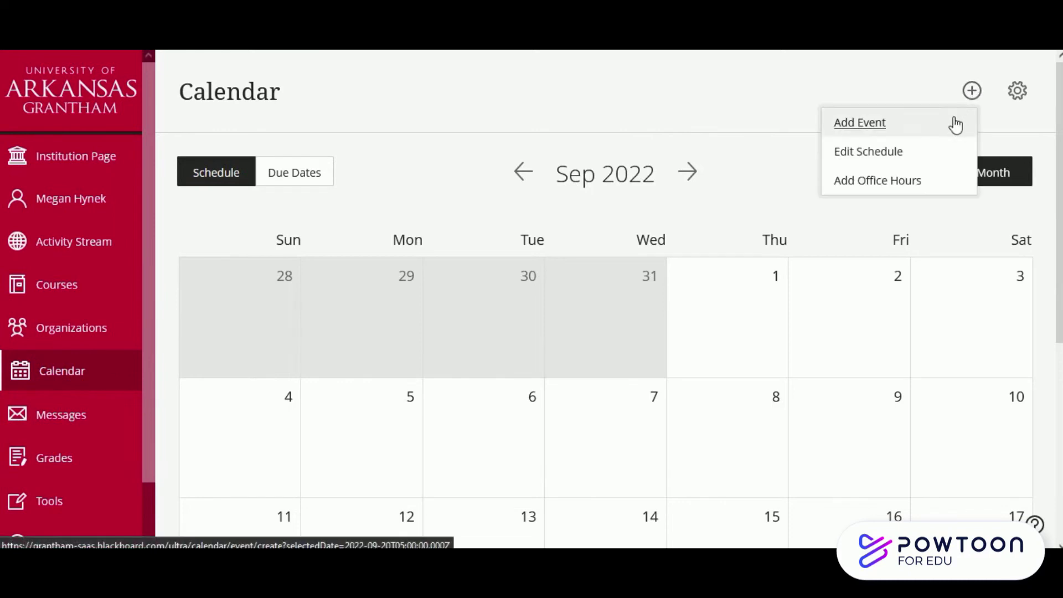
pyautogui.click(954, 123)
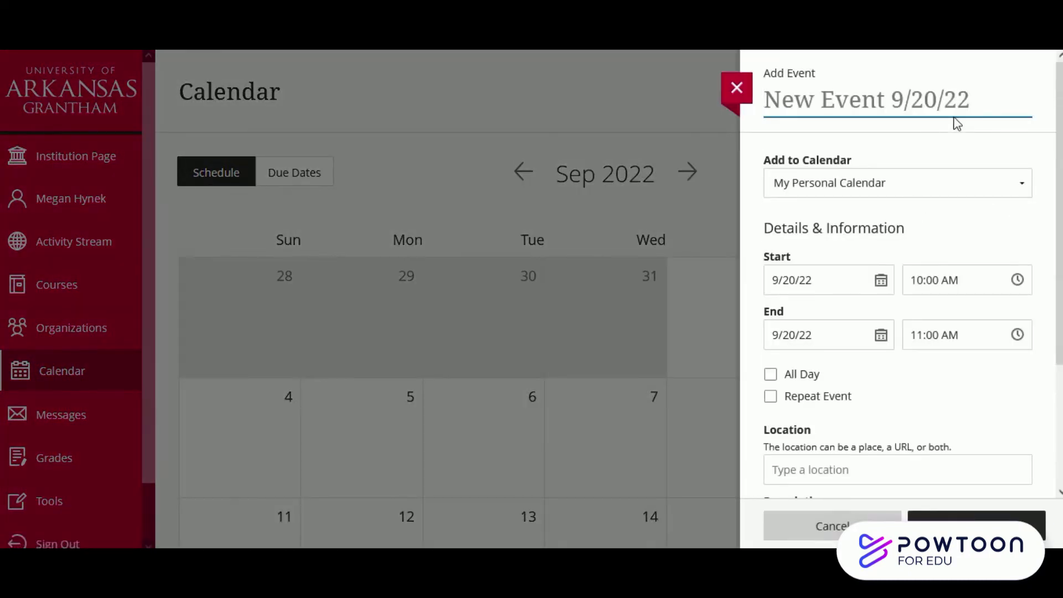
pyautogui.click(744, 413)
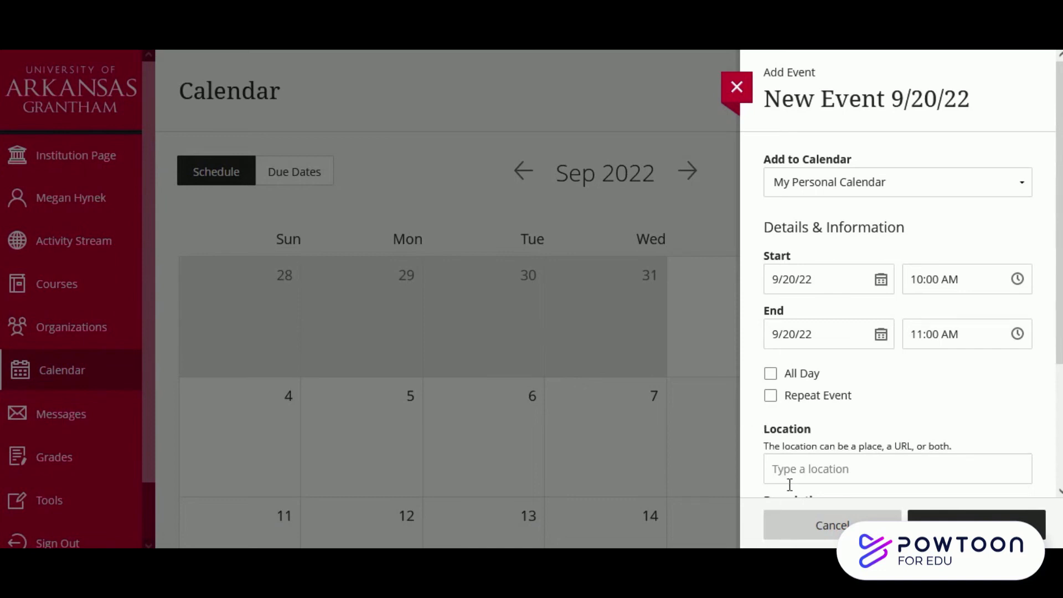
pyautogui.click(817, 537)
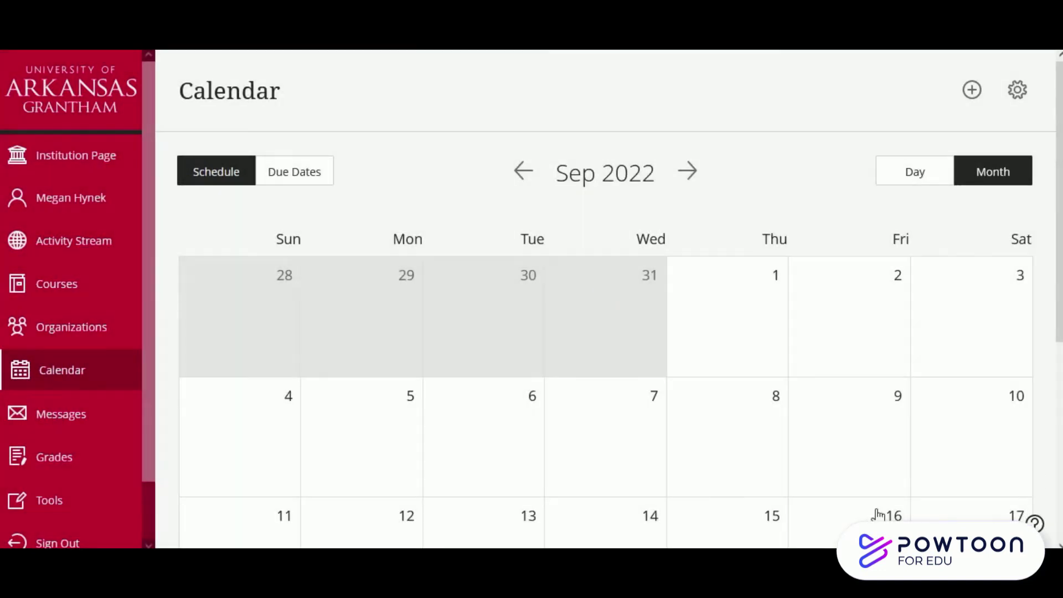
pyautogui.click(1017, 90)
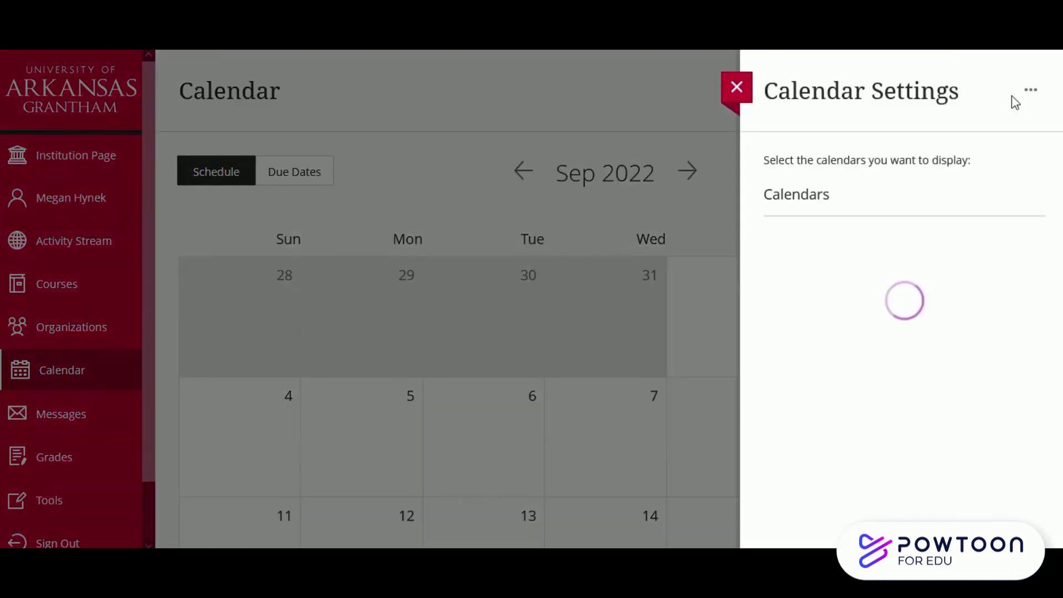
# Use Share calendar to display the Blackboard calendar's link
pyautogui.click(1018, 92)
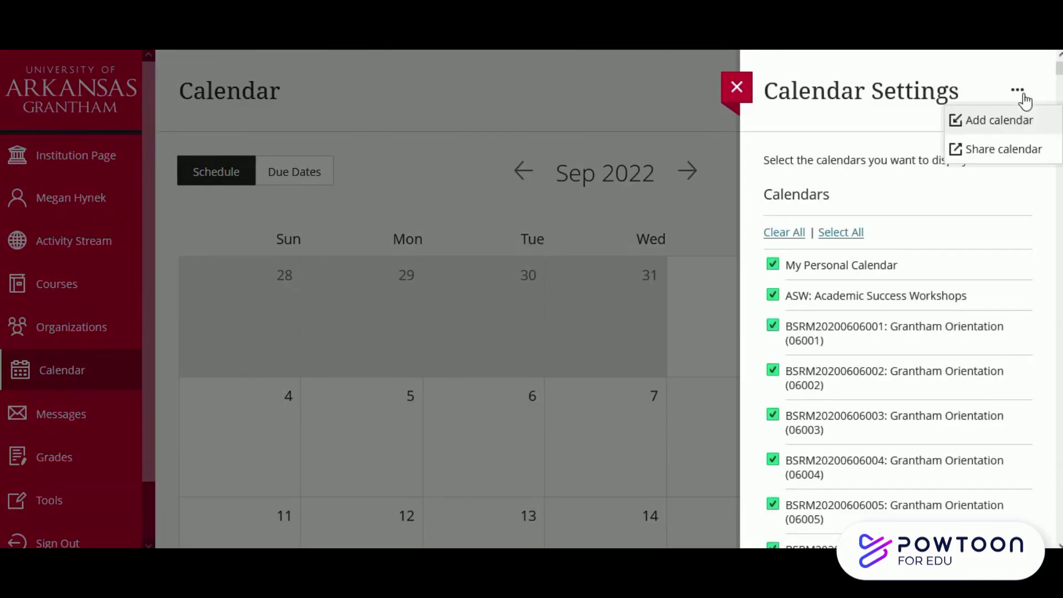
pyautogui.click(1014, 149)
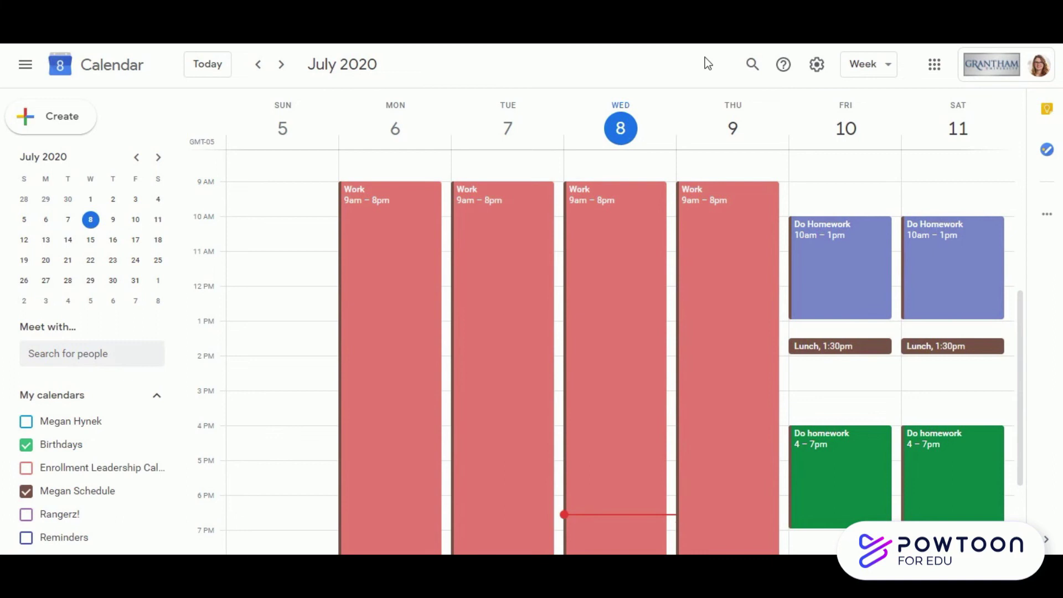
# In Google Calendar settings, add a calendar From URL using the pasted Blackboard calendar link
pyautogui.click(816, 75)
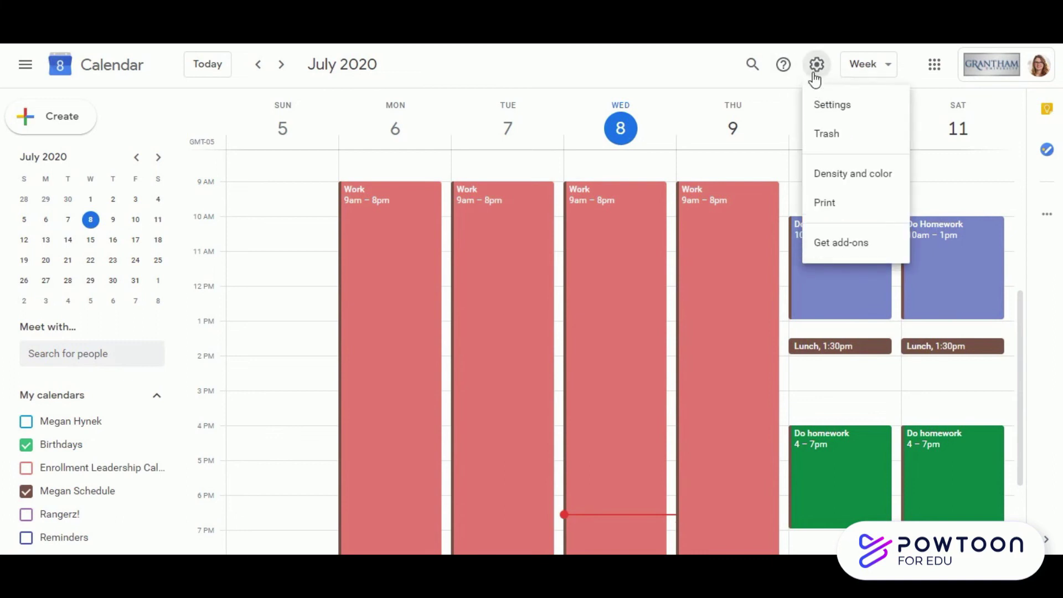
pyautogui.click(863, 108)
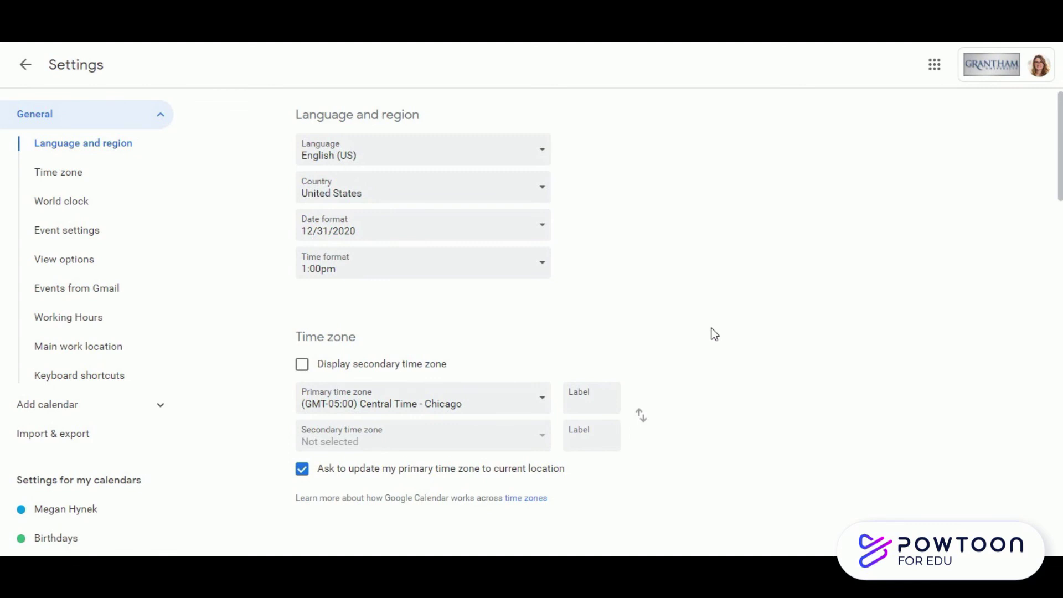
pyautogui.click(163, 409)
pyautogui.scroll(-1, 165, 410)
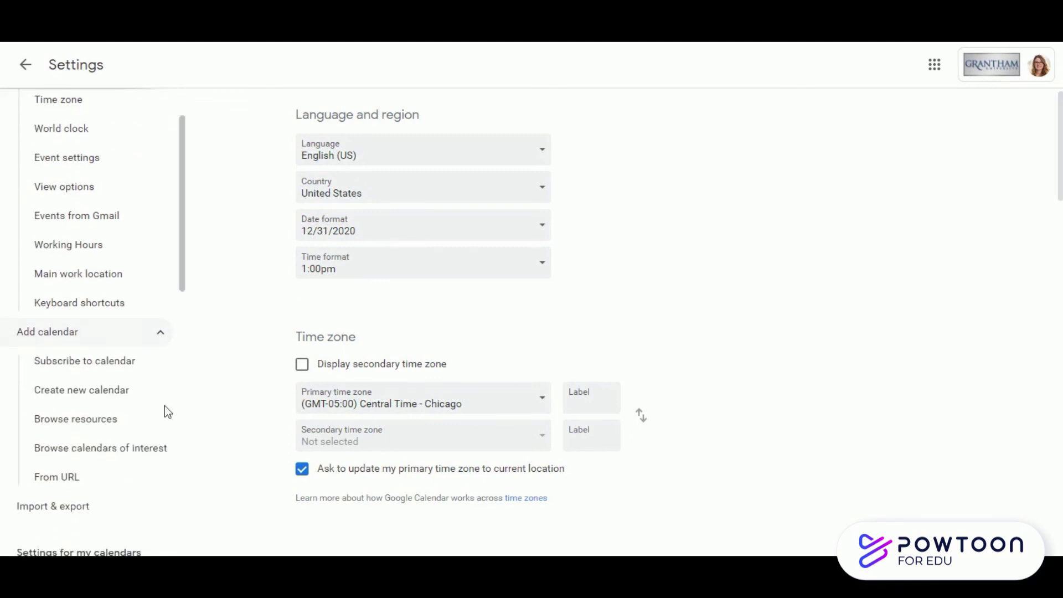
pyautogui.click(109, 476)
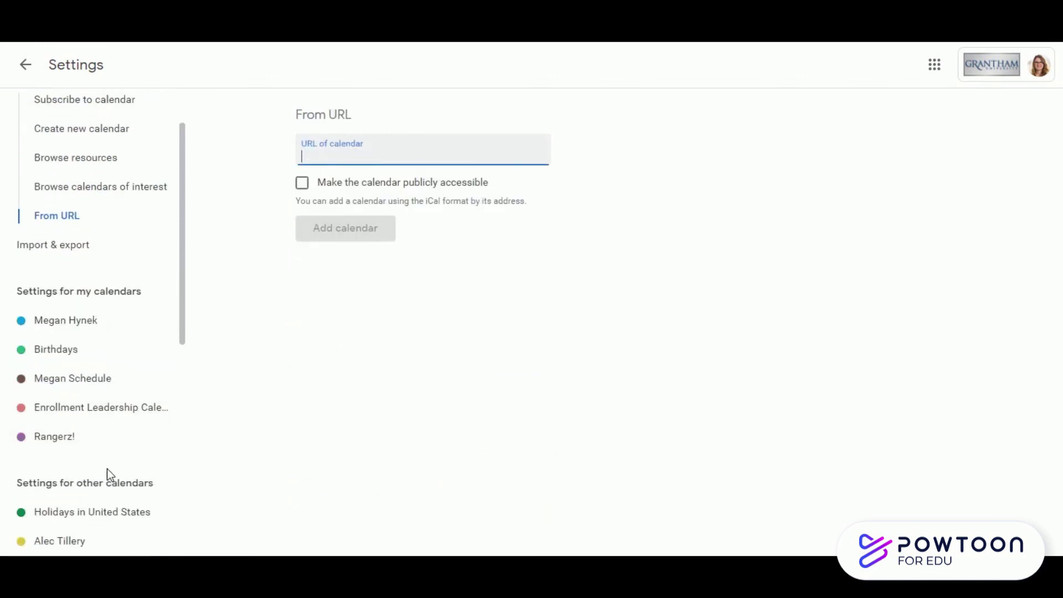
pyautogui.hotkey('ctrl', 'v')
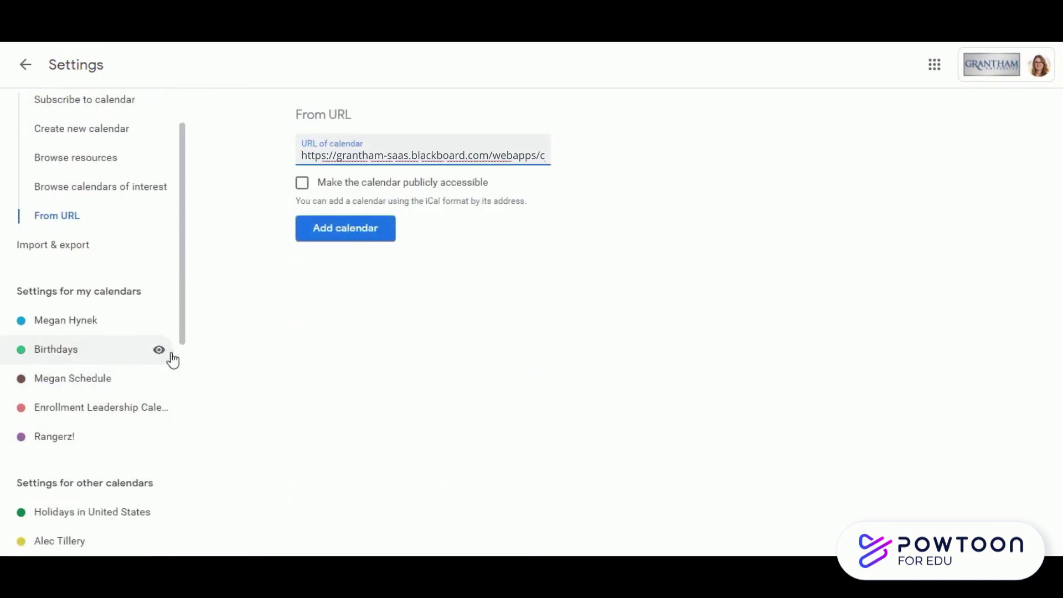
pyautogui.click(339, 234)
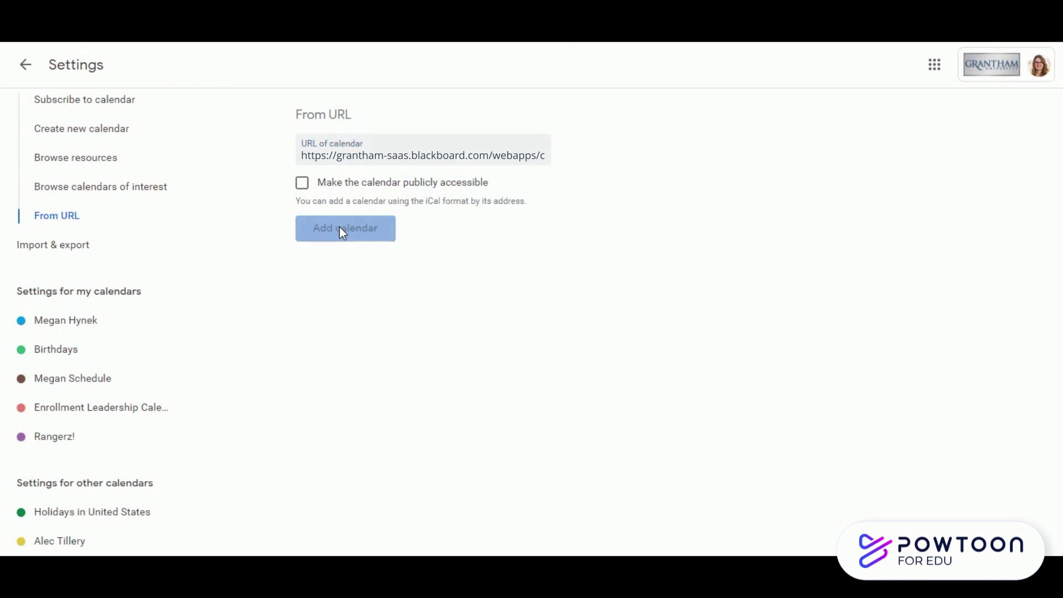